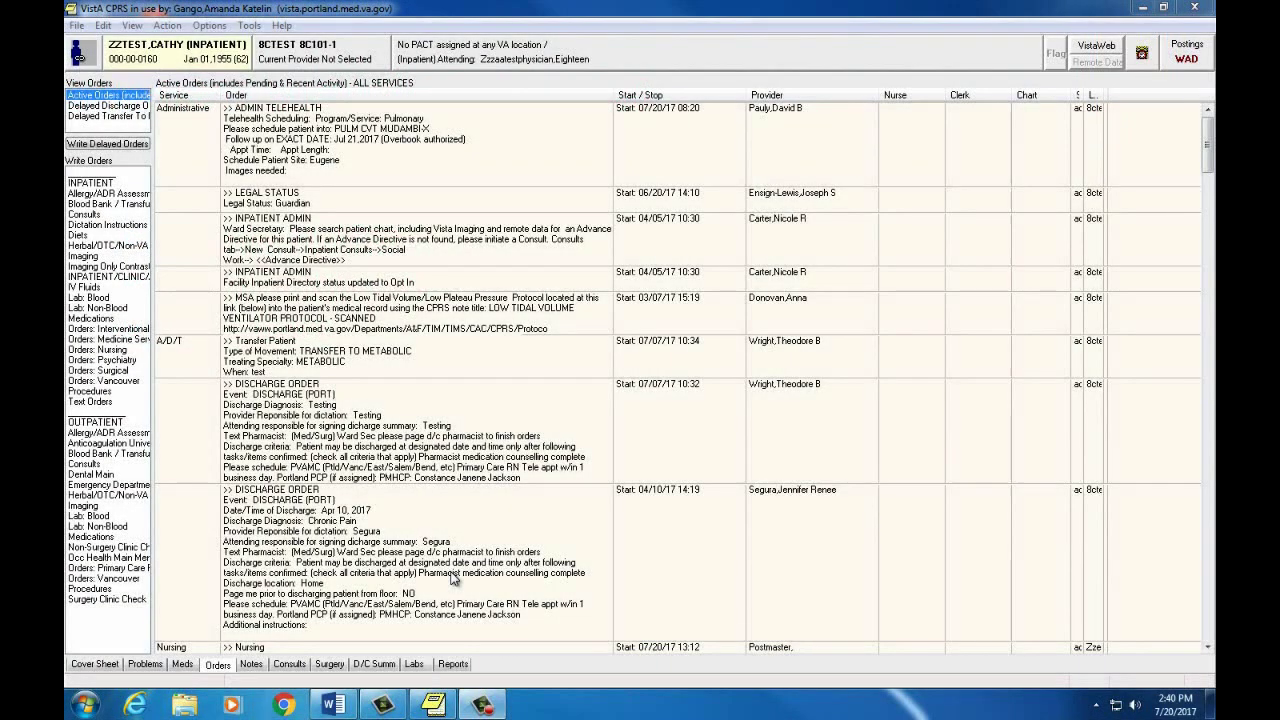
- Switch from the orders view to the Notes tab to see the last 100 signed notes
click(248, 665)
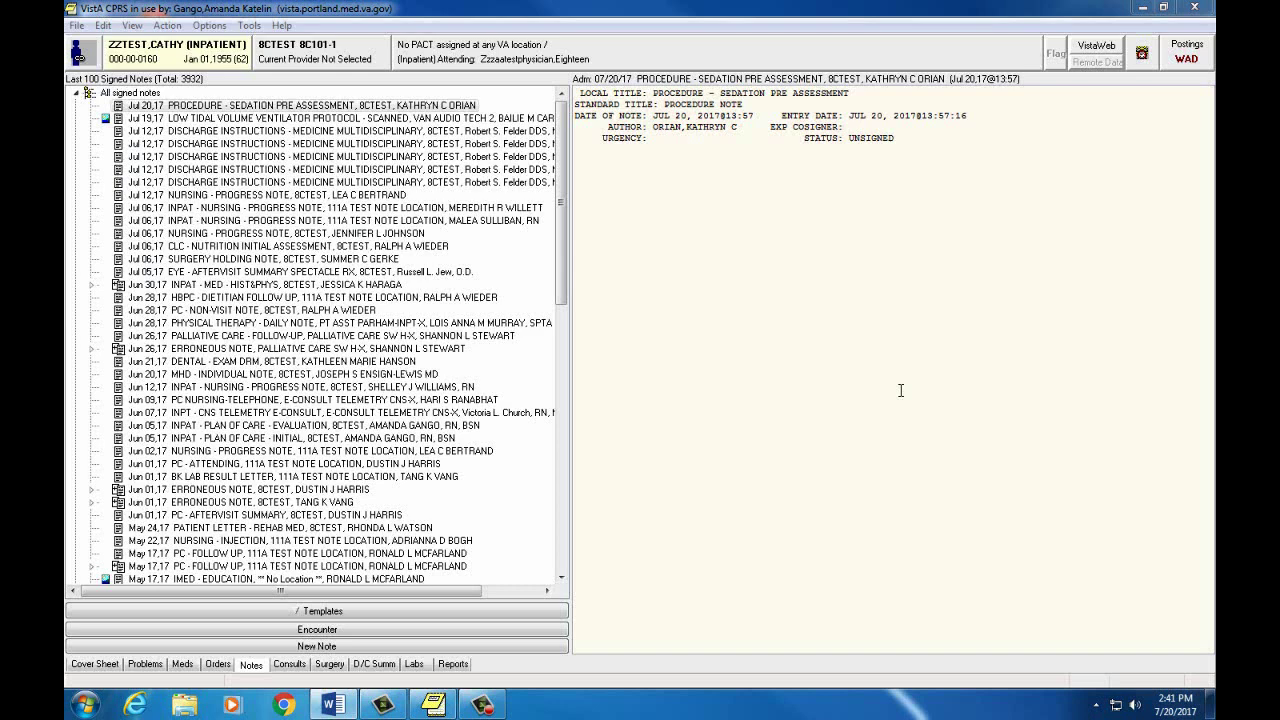
- Open View > Signed Notes by Author, with the default newest-first sort order
click(129, 26)
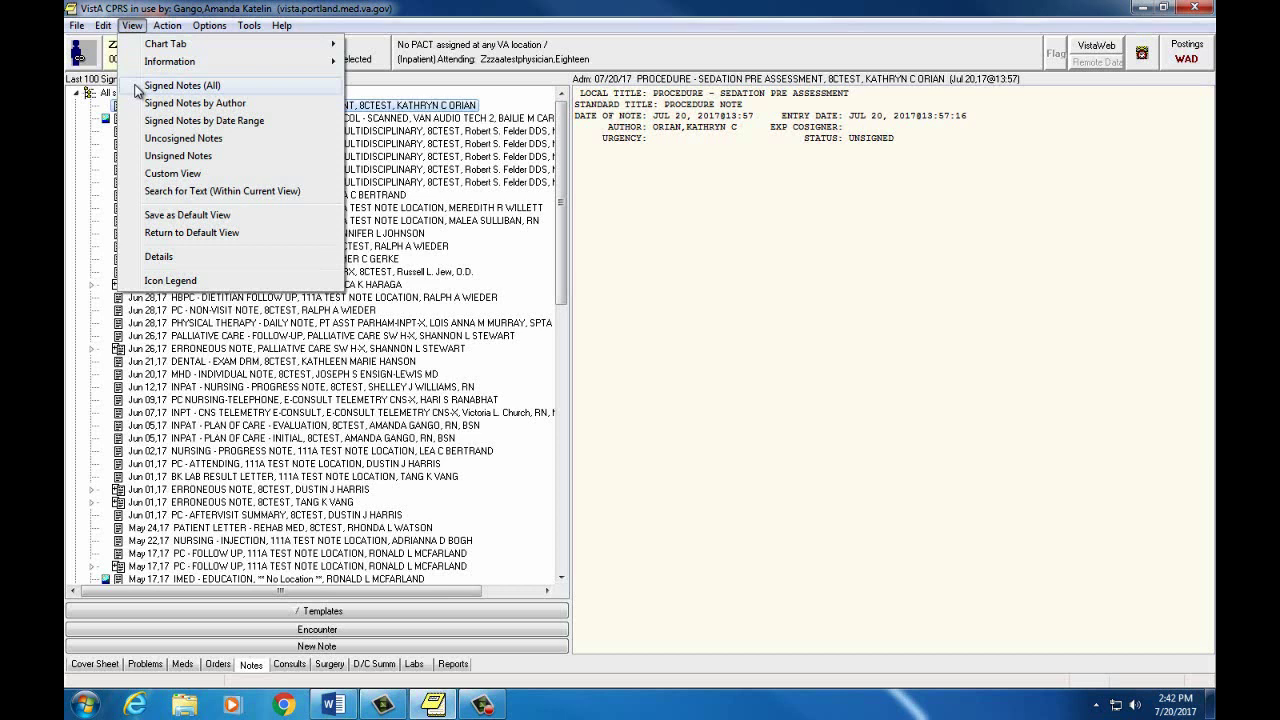
click(822, 288)
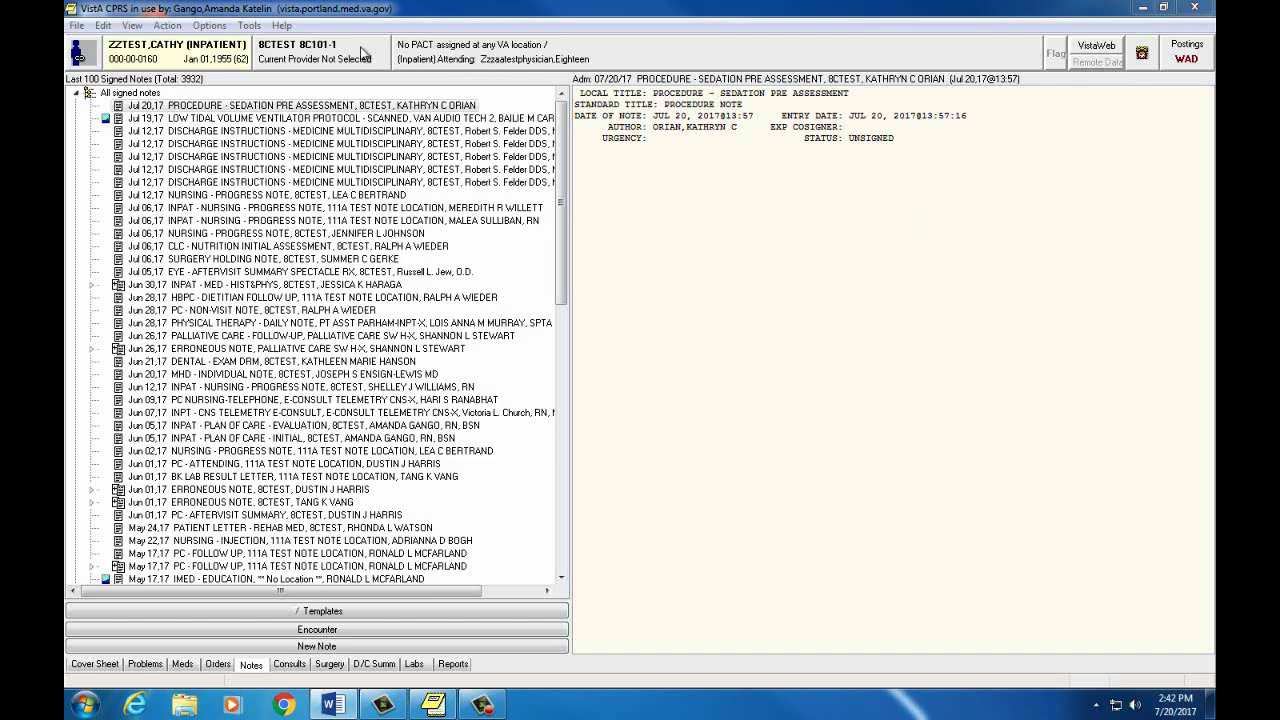
click(133, 26)
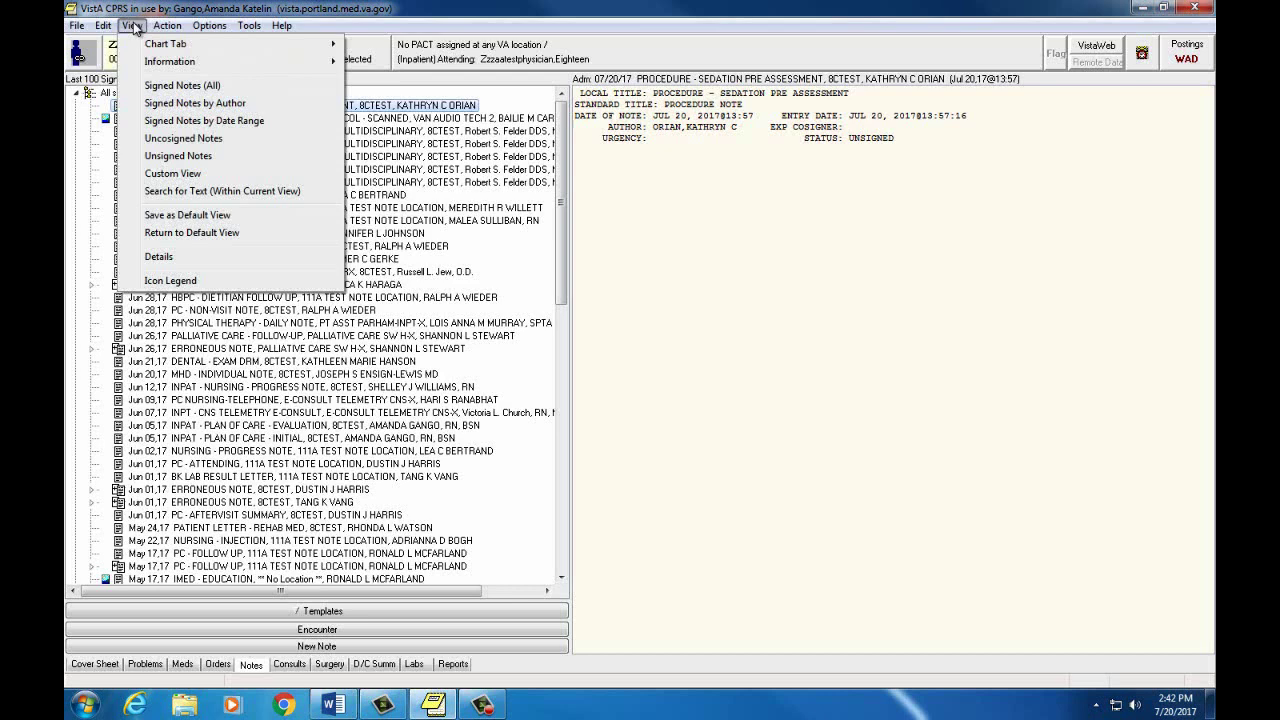
click(143, 103)
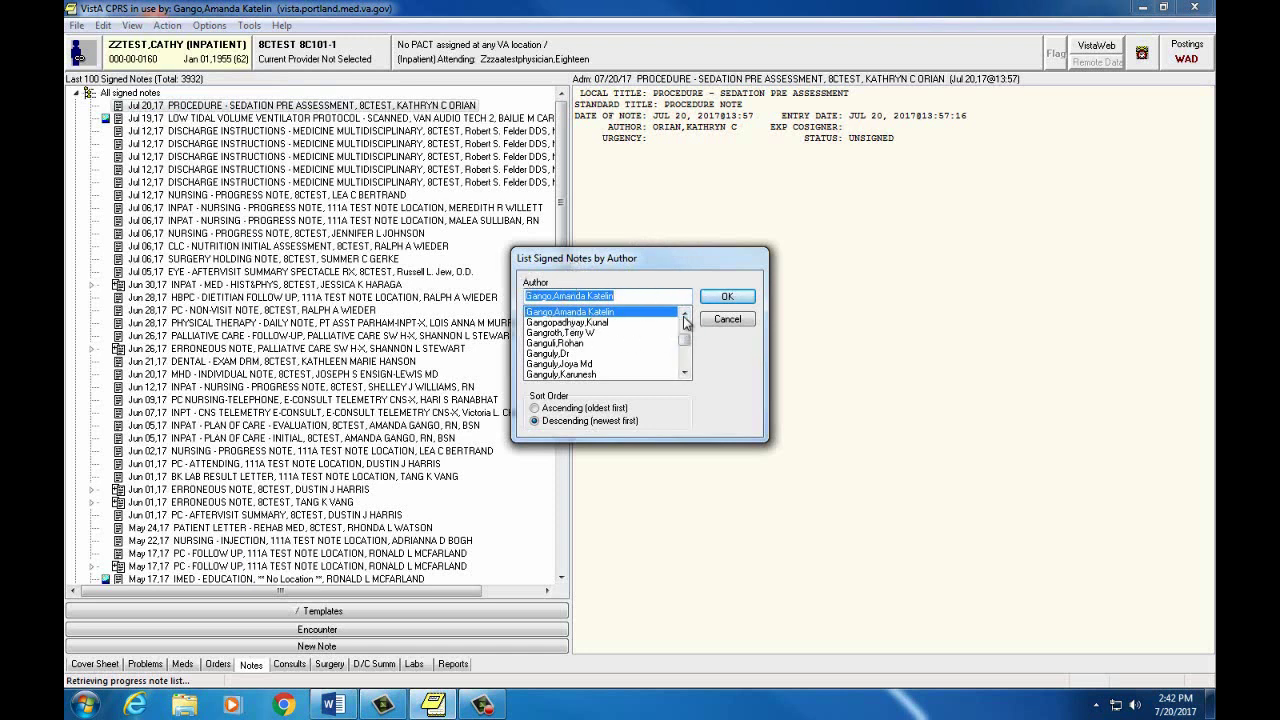
- Confirm the current user as author to list their 3932 signed notes, newest first
click(729, 298)
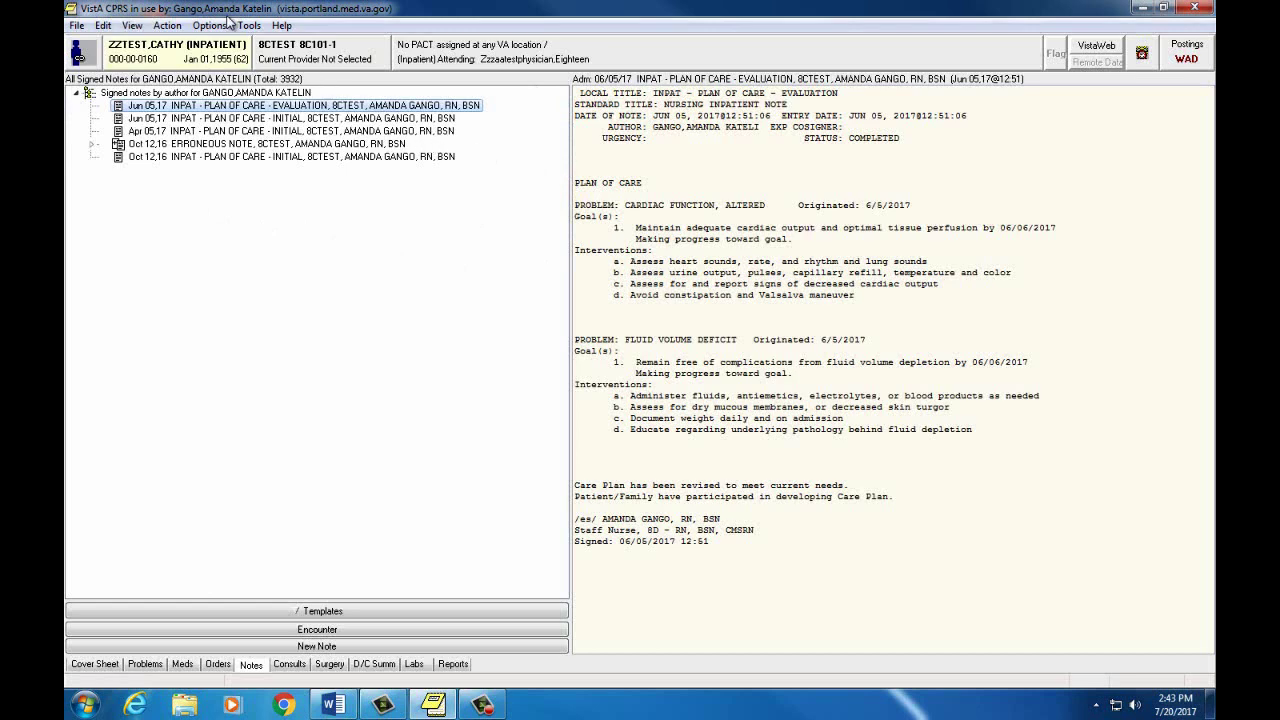
- Open the Signed Notes by Date Range options and cancel without applying
click(112, 27)
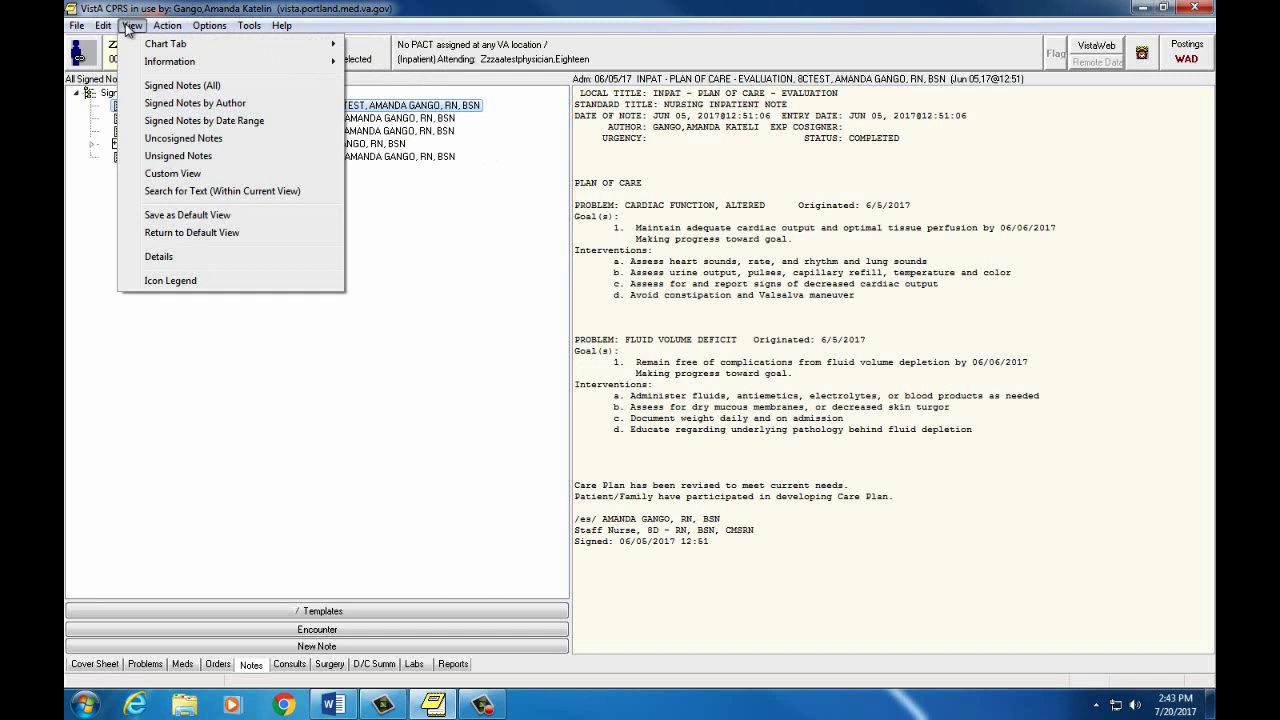
click(150, 120)
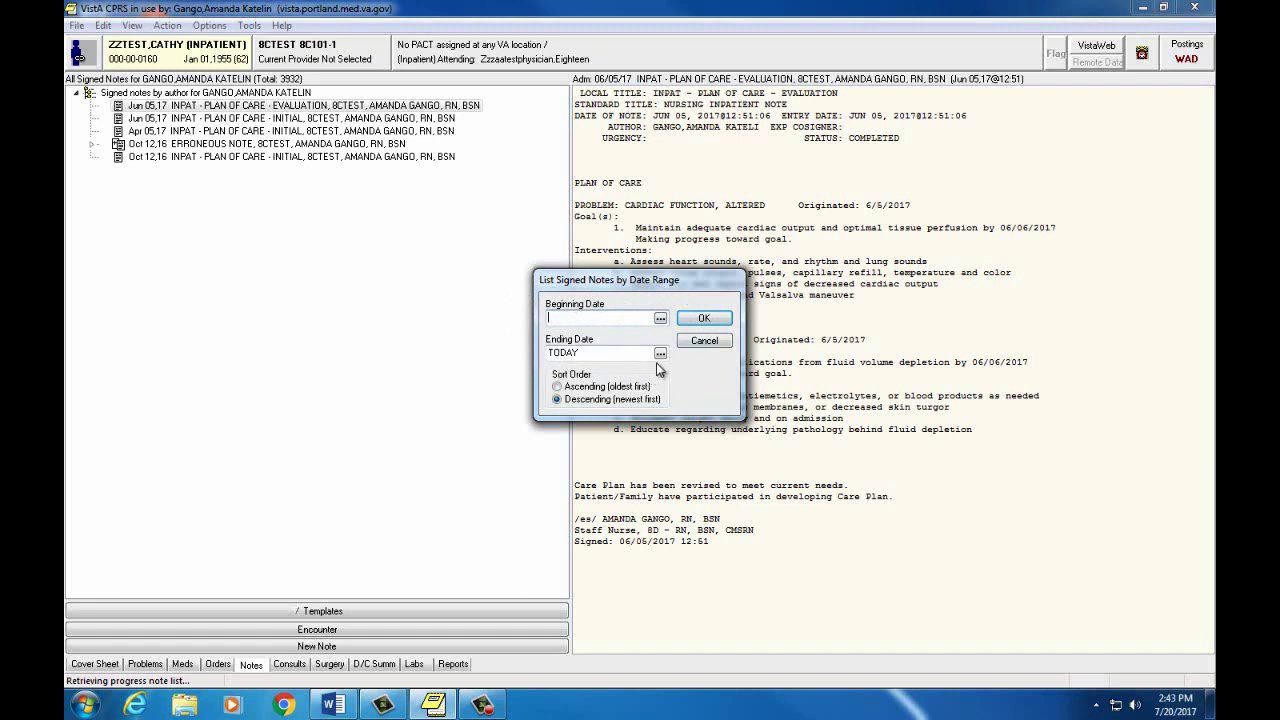
click(711, 341)
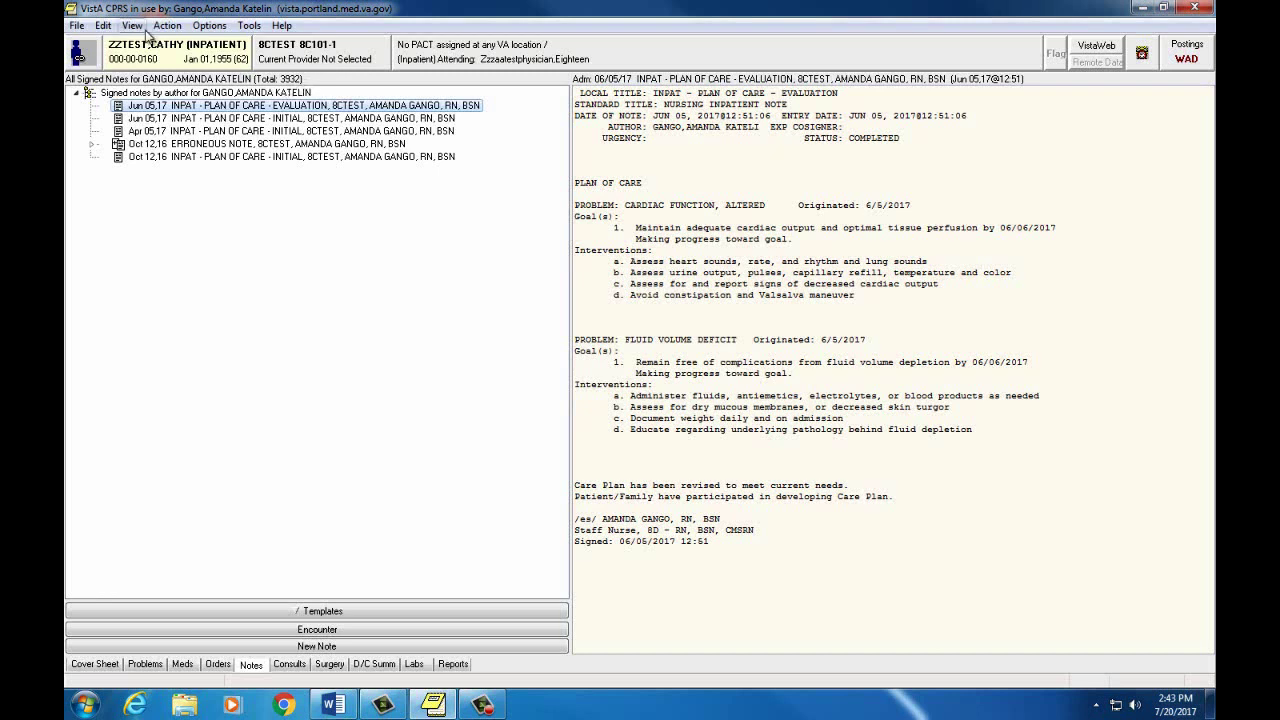
- Reselect the same patient via File > Select New Patient and dismiss the lookup messages
click(77, 26)
click(92, 62)
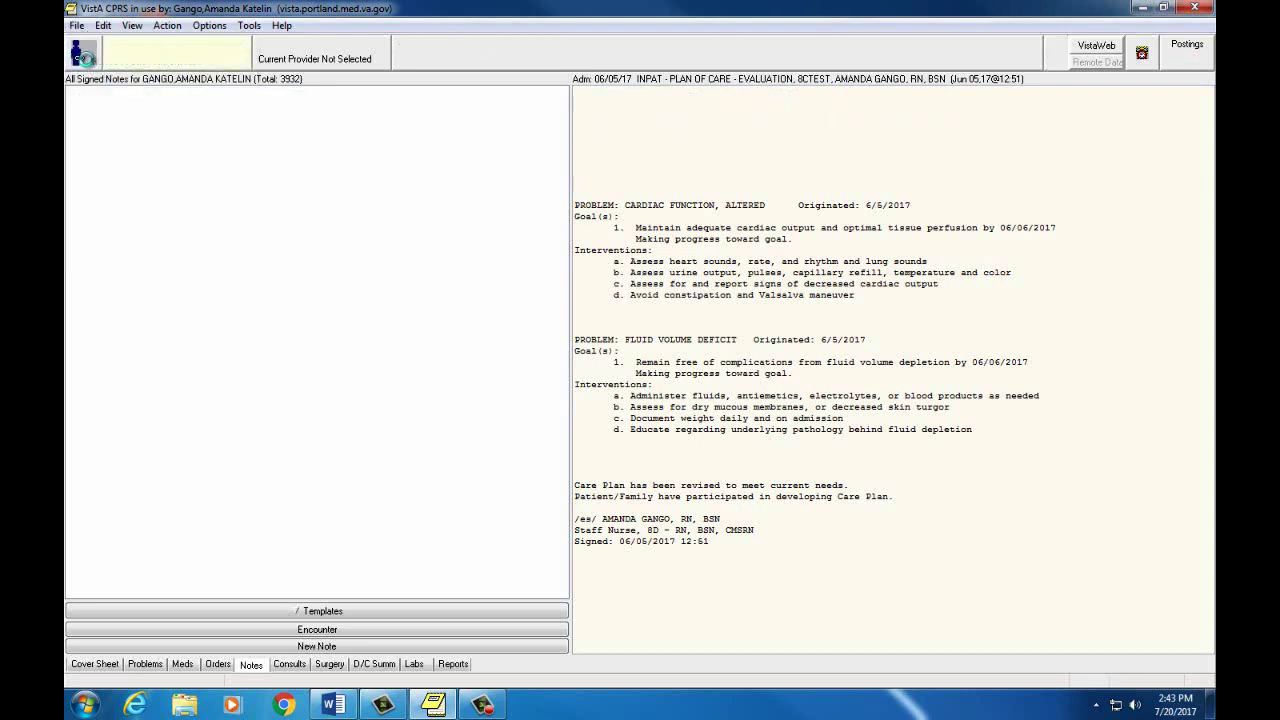
key(Return)
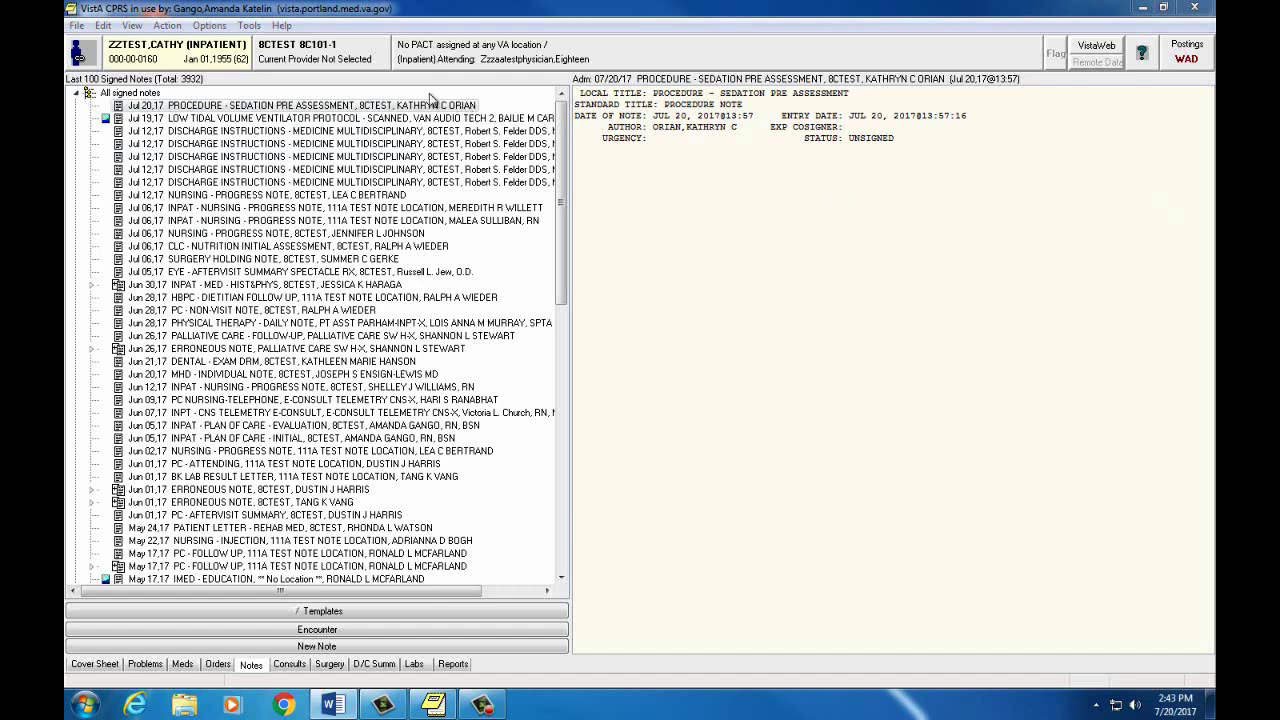
- In View > Custom View, set Group By to Location and apply it
click(140, 28)
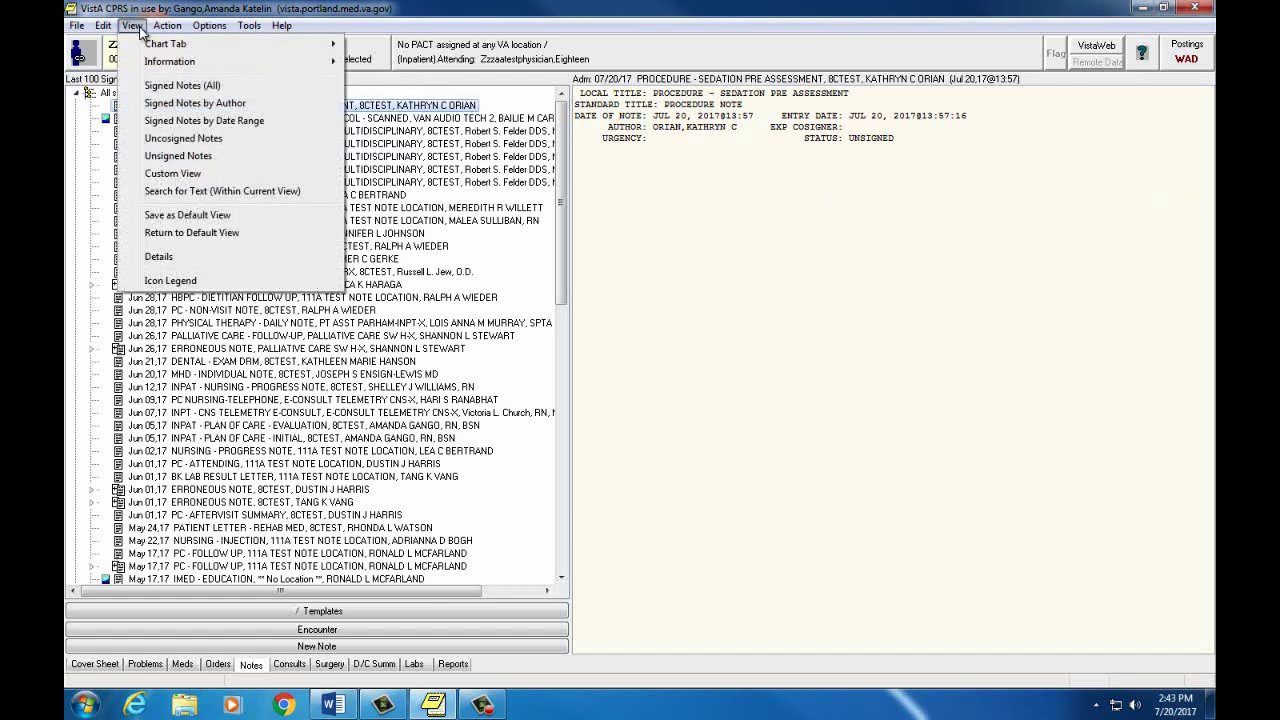
click(160, 174)
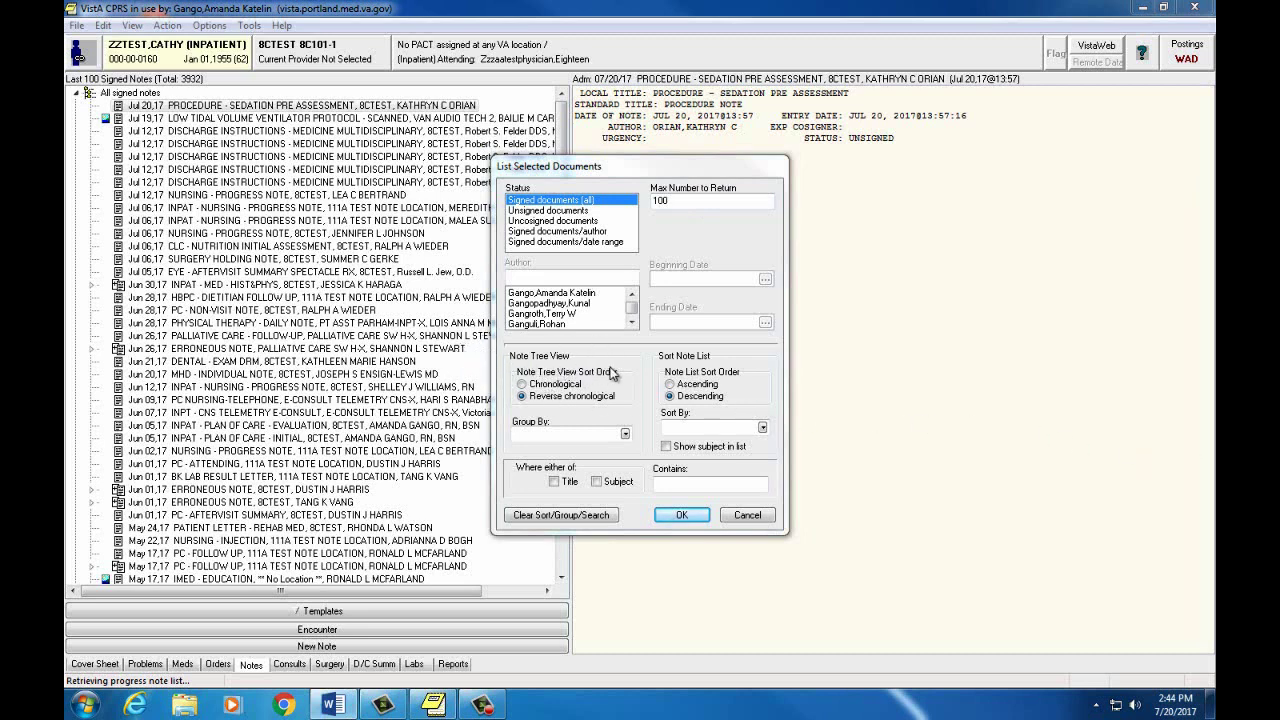
click(625, 434)
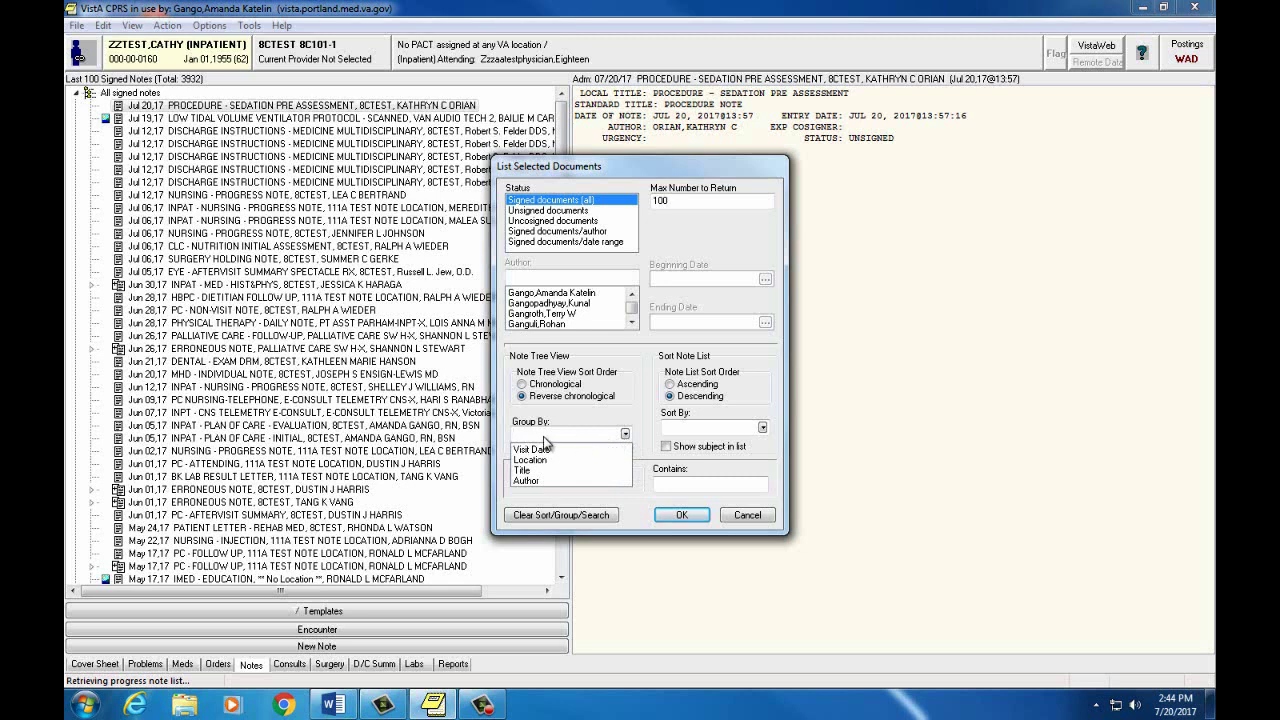
click(558, 462)
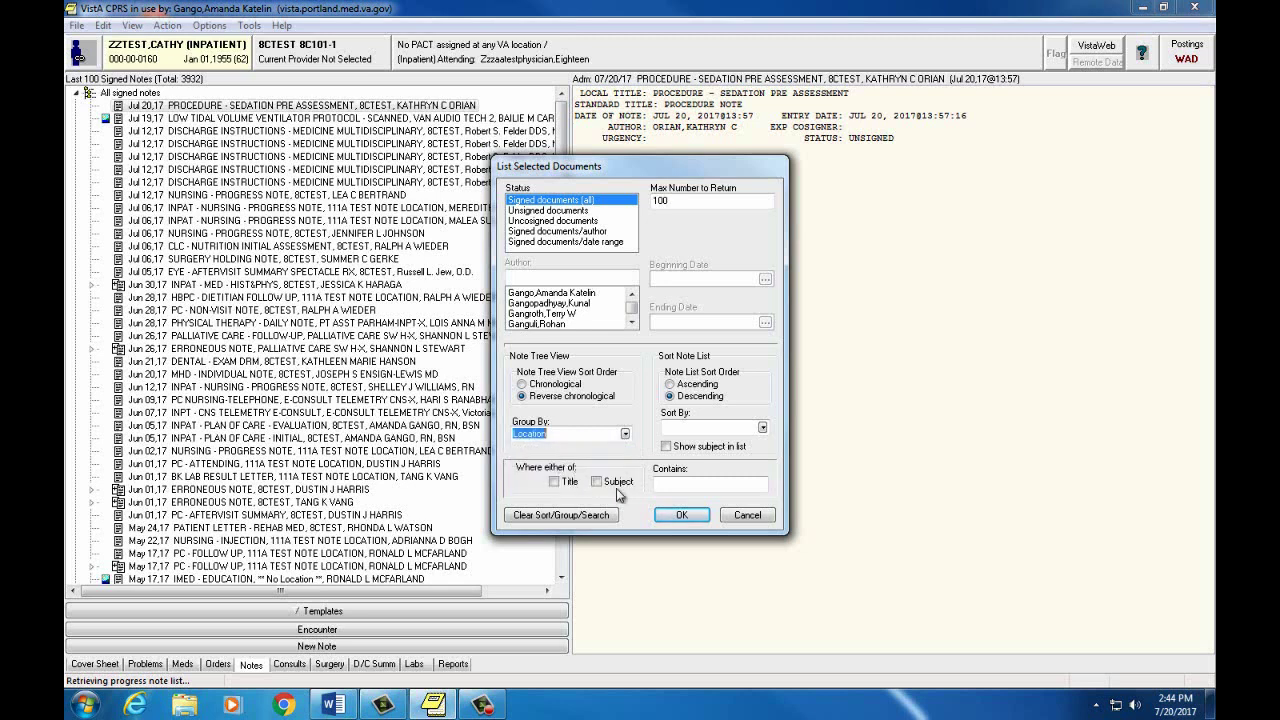
click(668, 513)
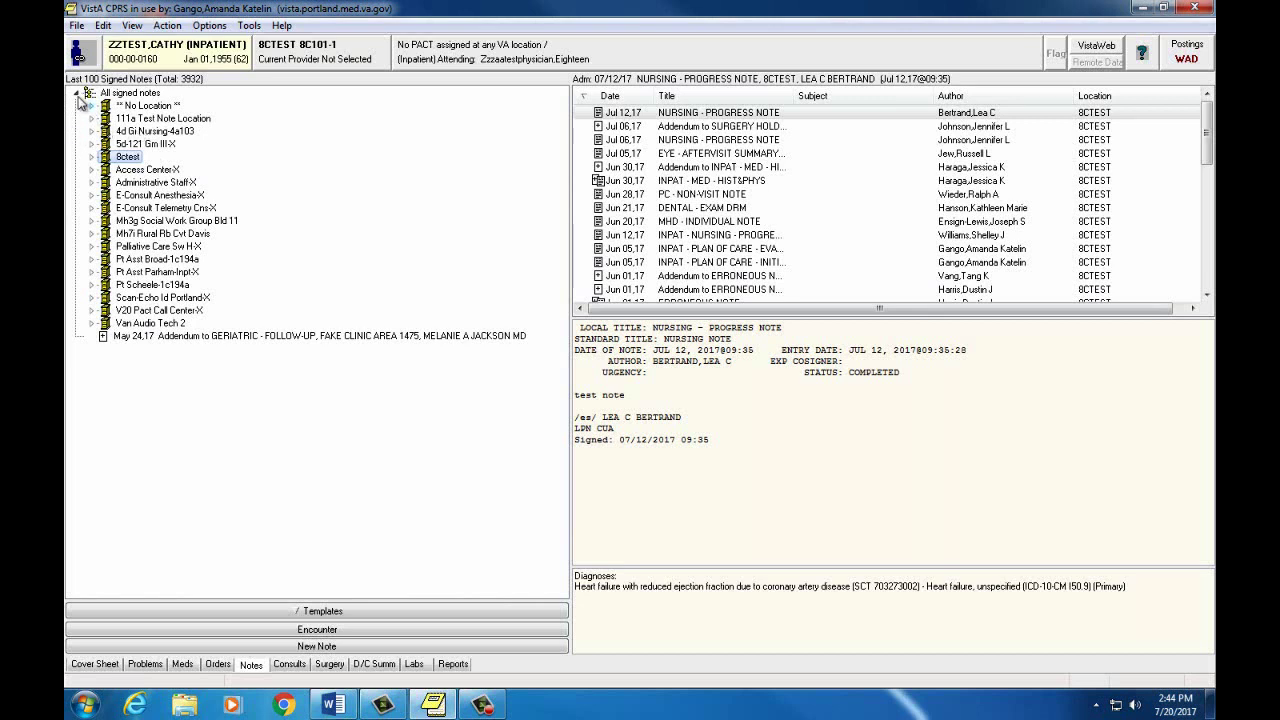
- In View > Custom View, use Clear Sort/Group/Search and apply to restore the flat list
click(132, 25)
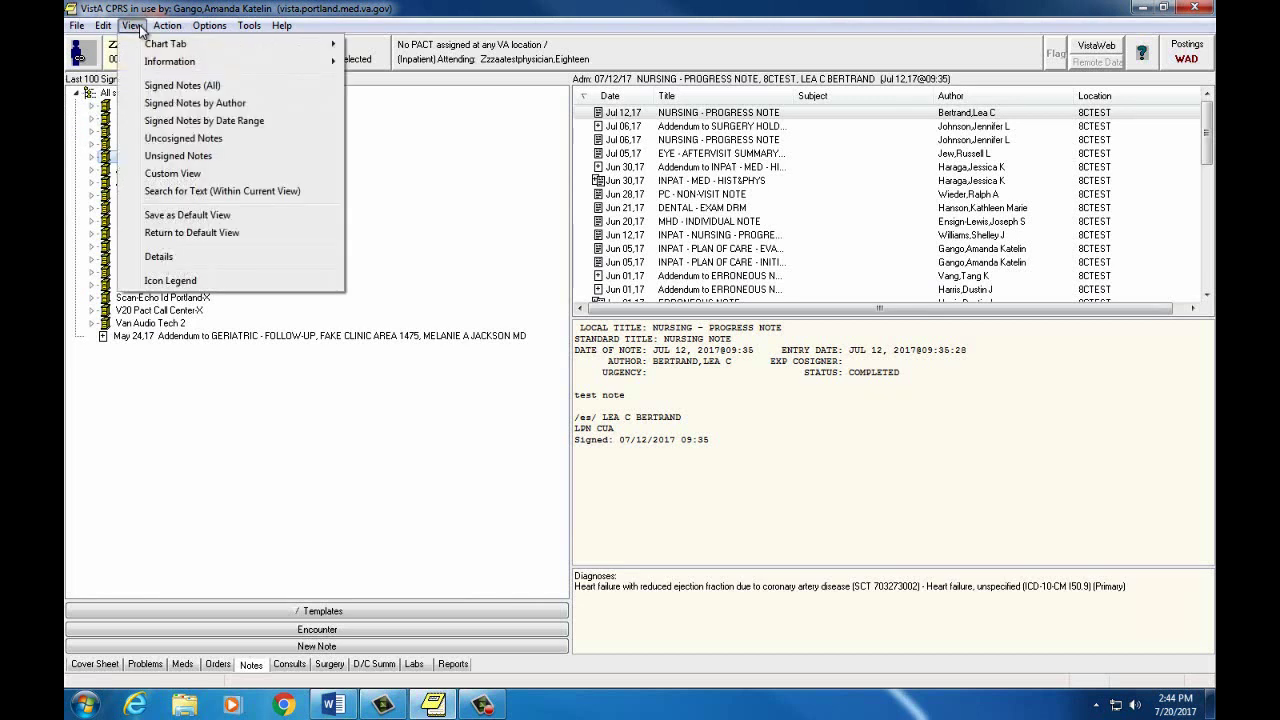
click(160, 174)
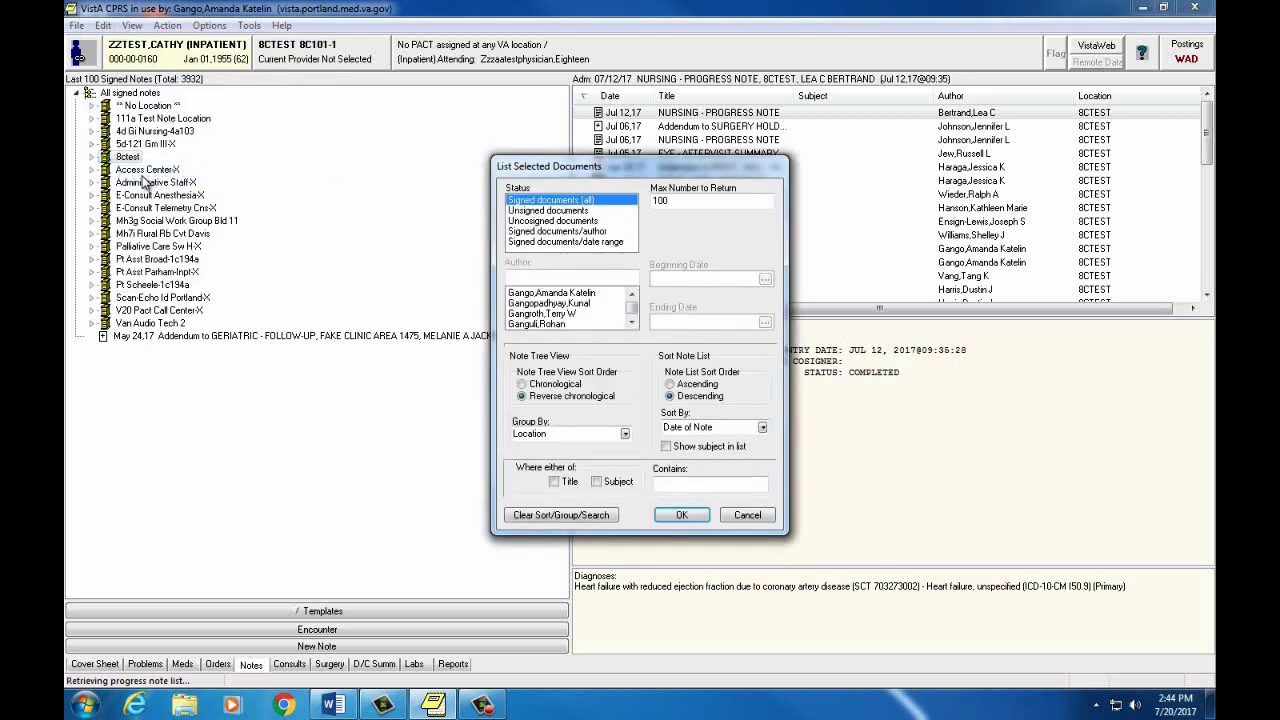
click(604, 518)
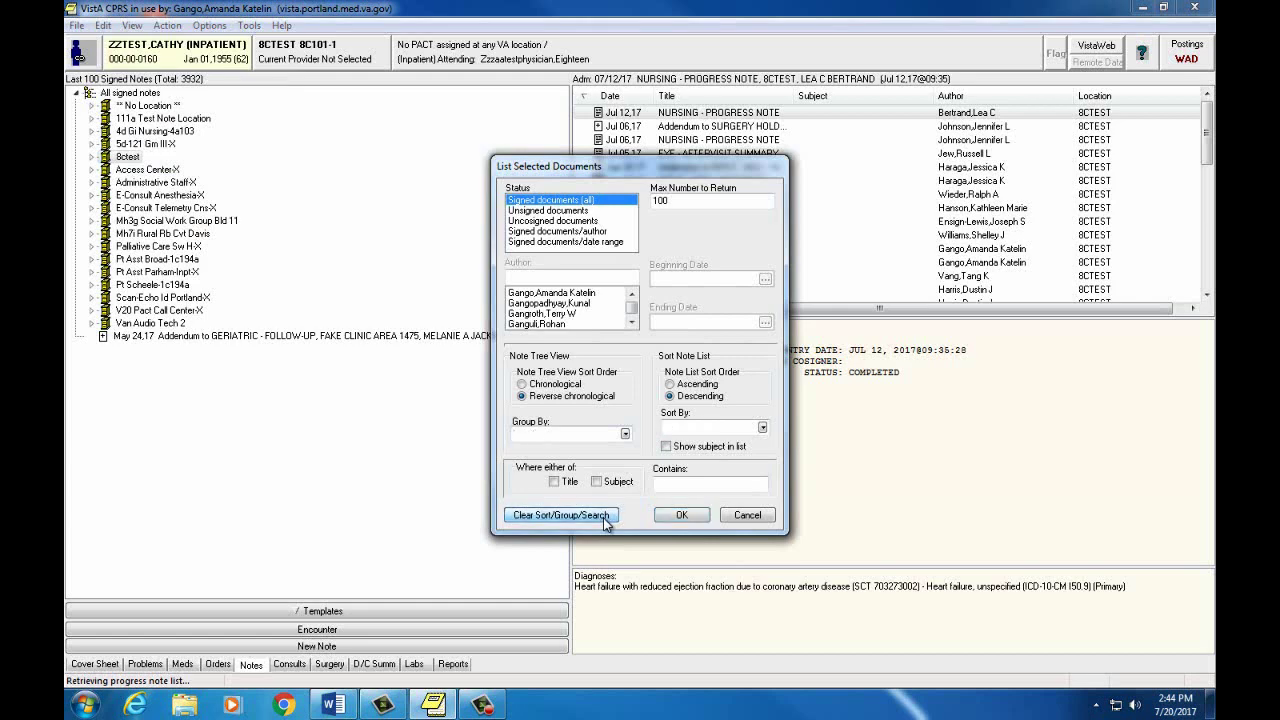
click(684, 516)
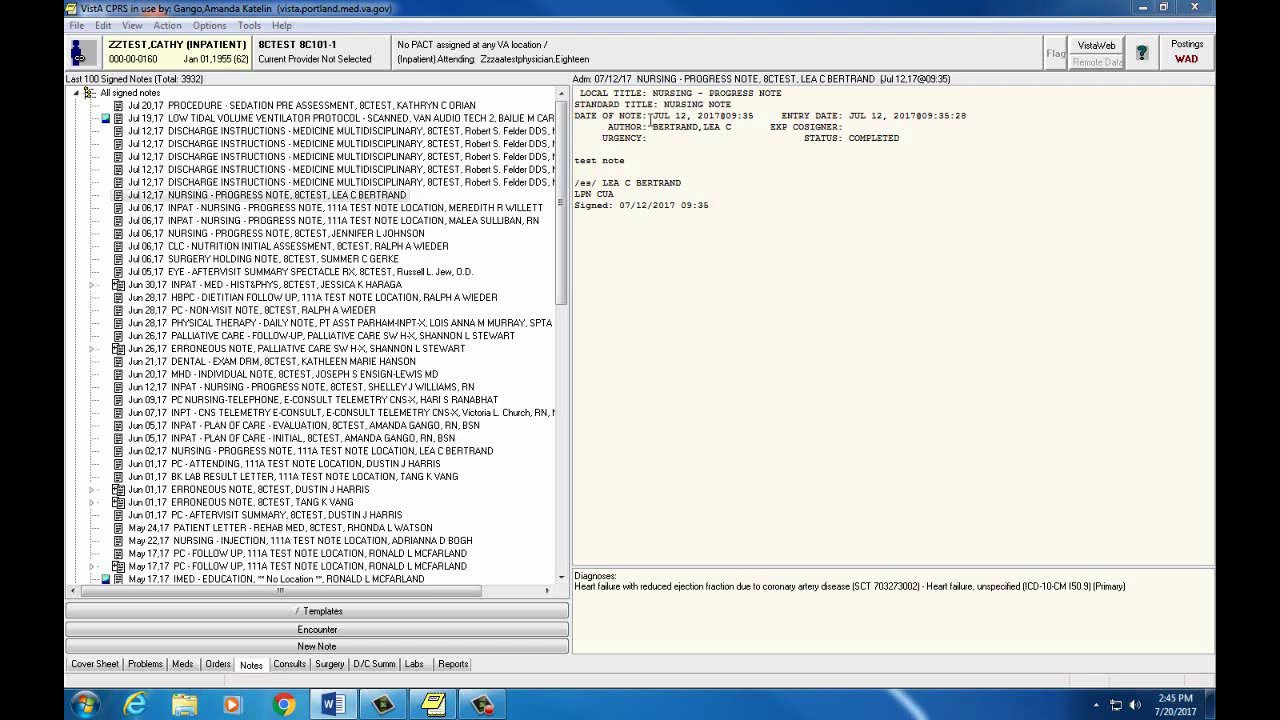
- In View > Custom View, tick Title and search for 'Dental', highlighting the Dental - Exam DRM note
click(131, 25)
click(139, 177)
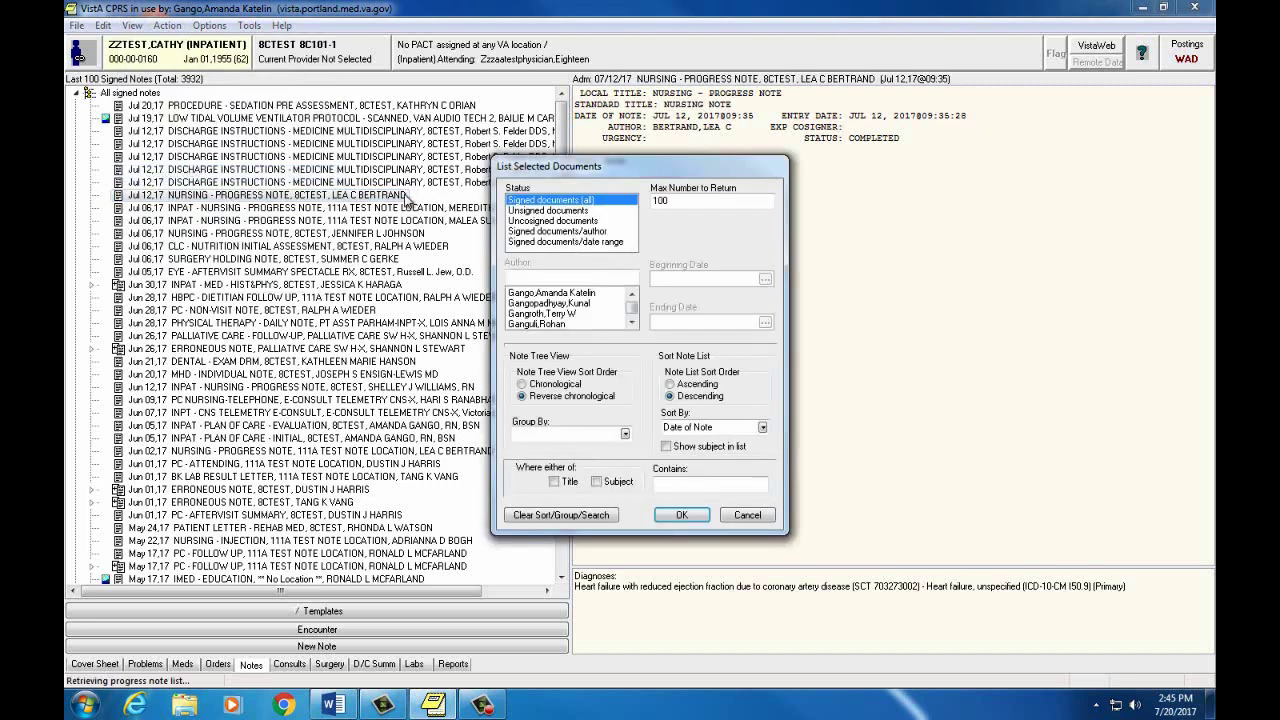
click(554, 482)
text(Dental)
key(Return)
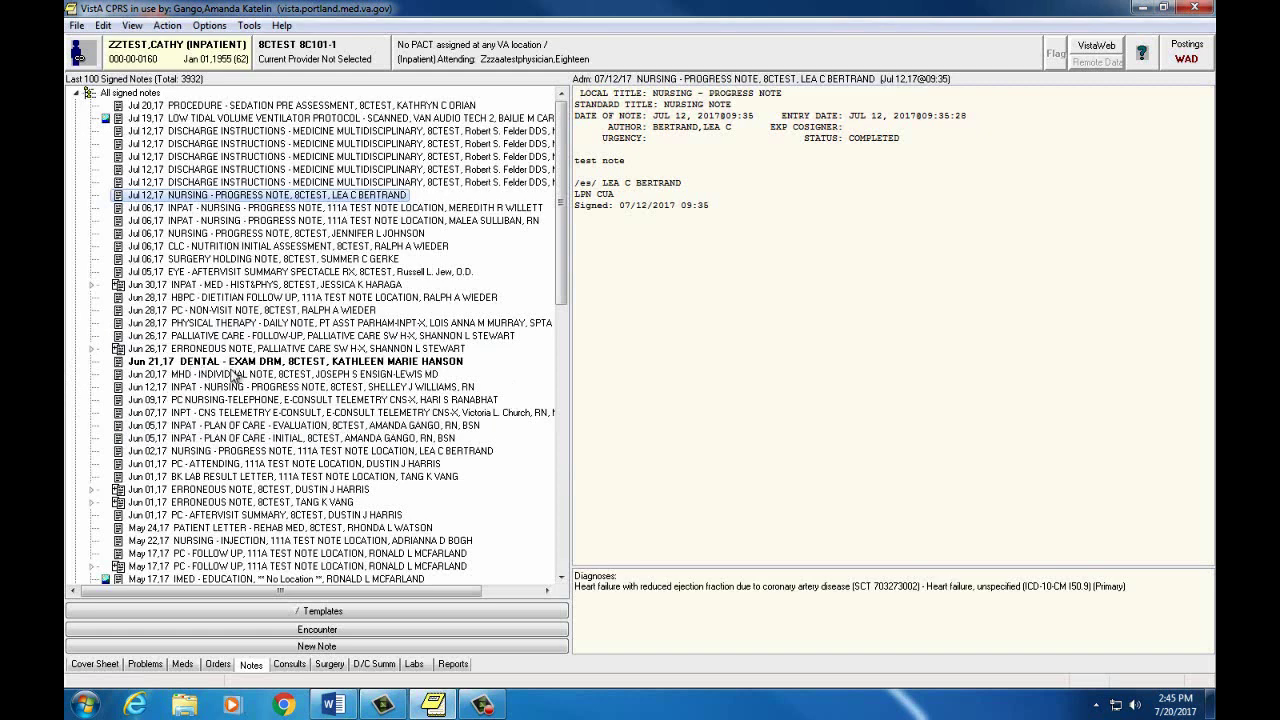
- Clear the Dental search via Clear Sort/Group/Search, then reopen Custom View to verify 100 notes by Date of Note
click(145, 27)
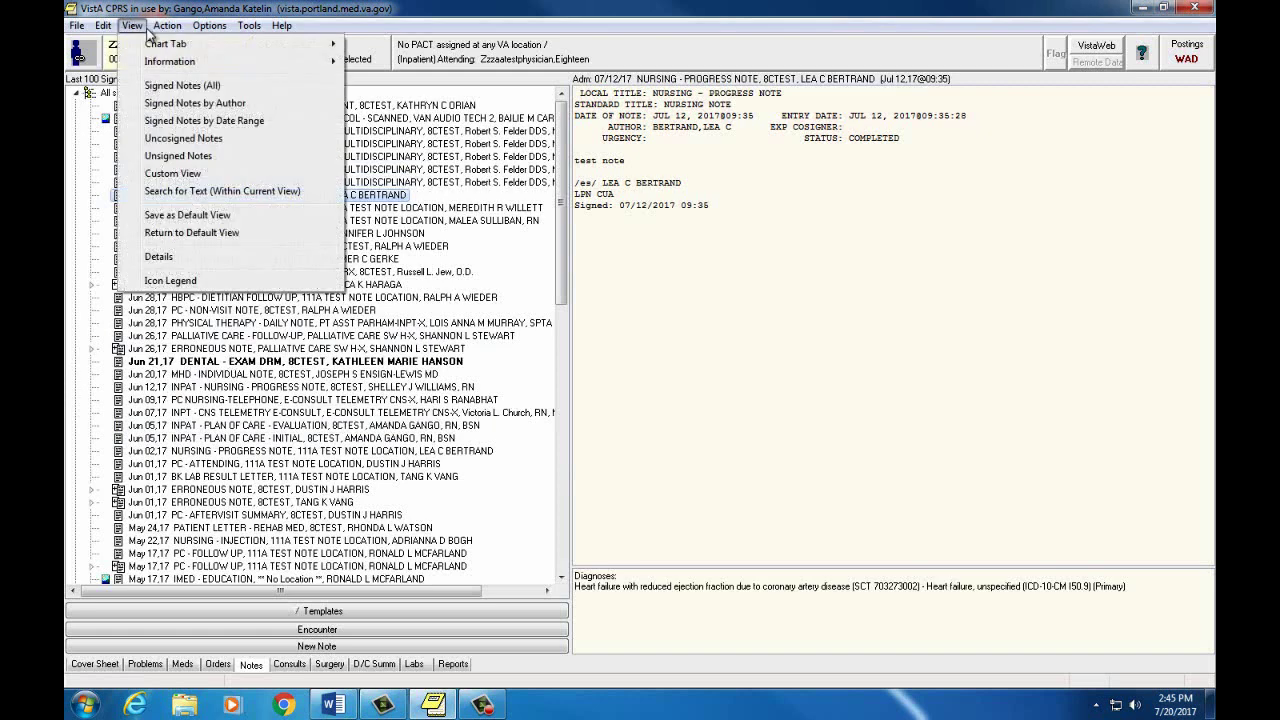
click(132, 173)
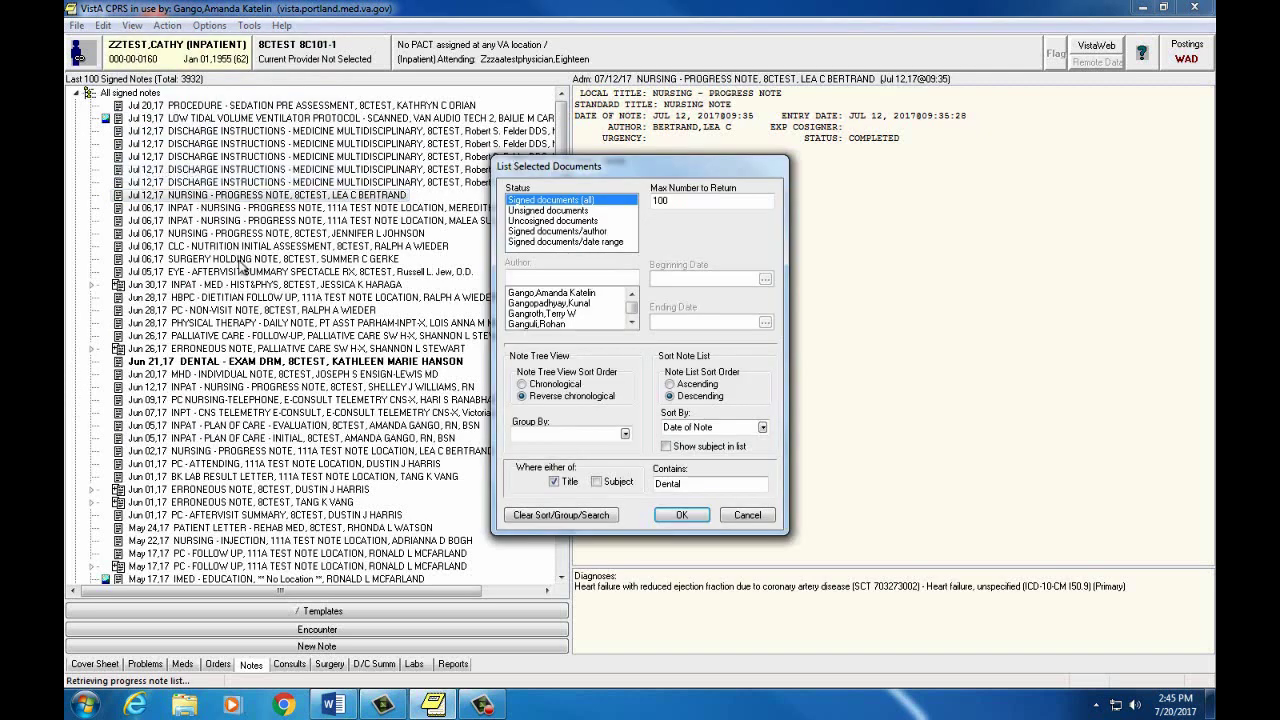
click(516, 517)
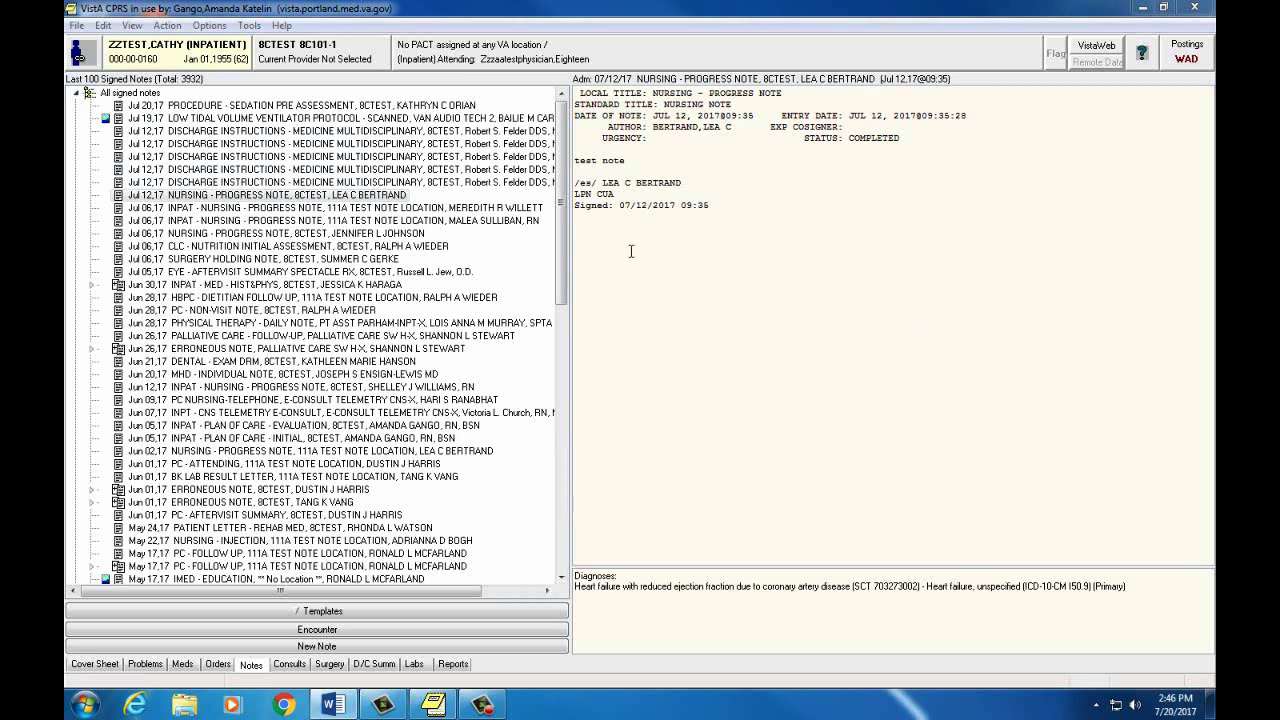
click(132, 26)
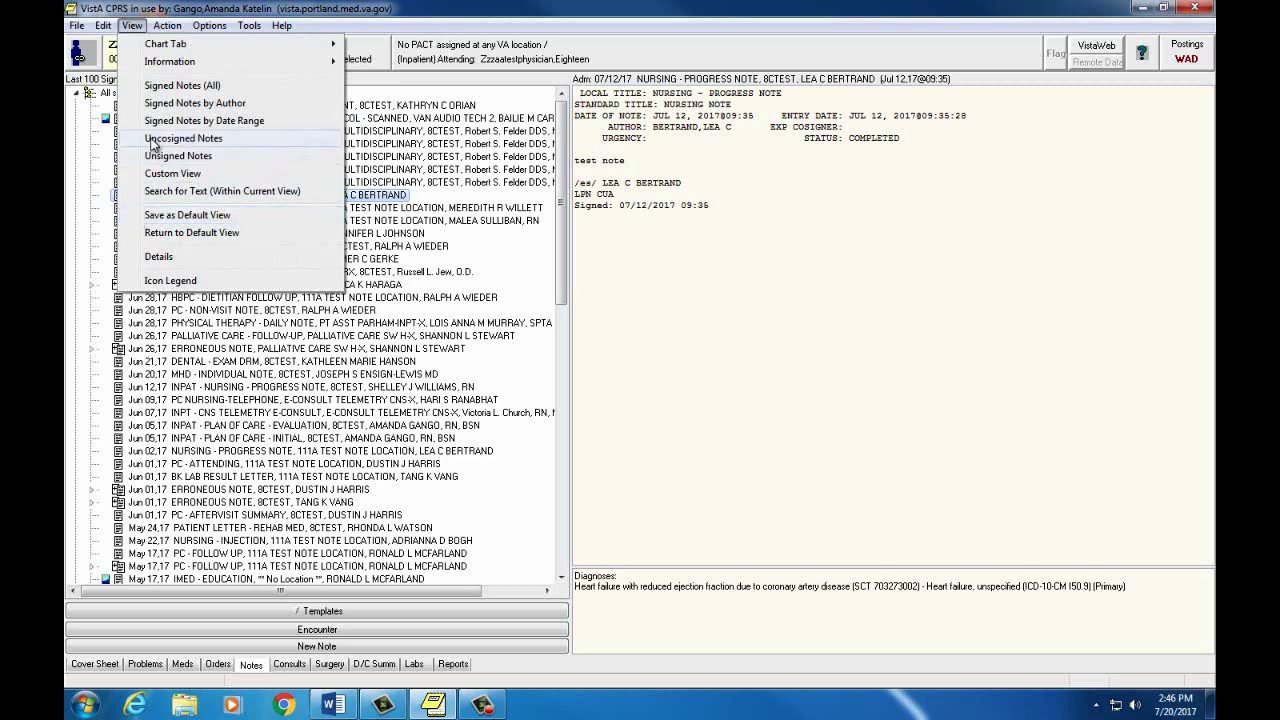
click(160, 173)
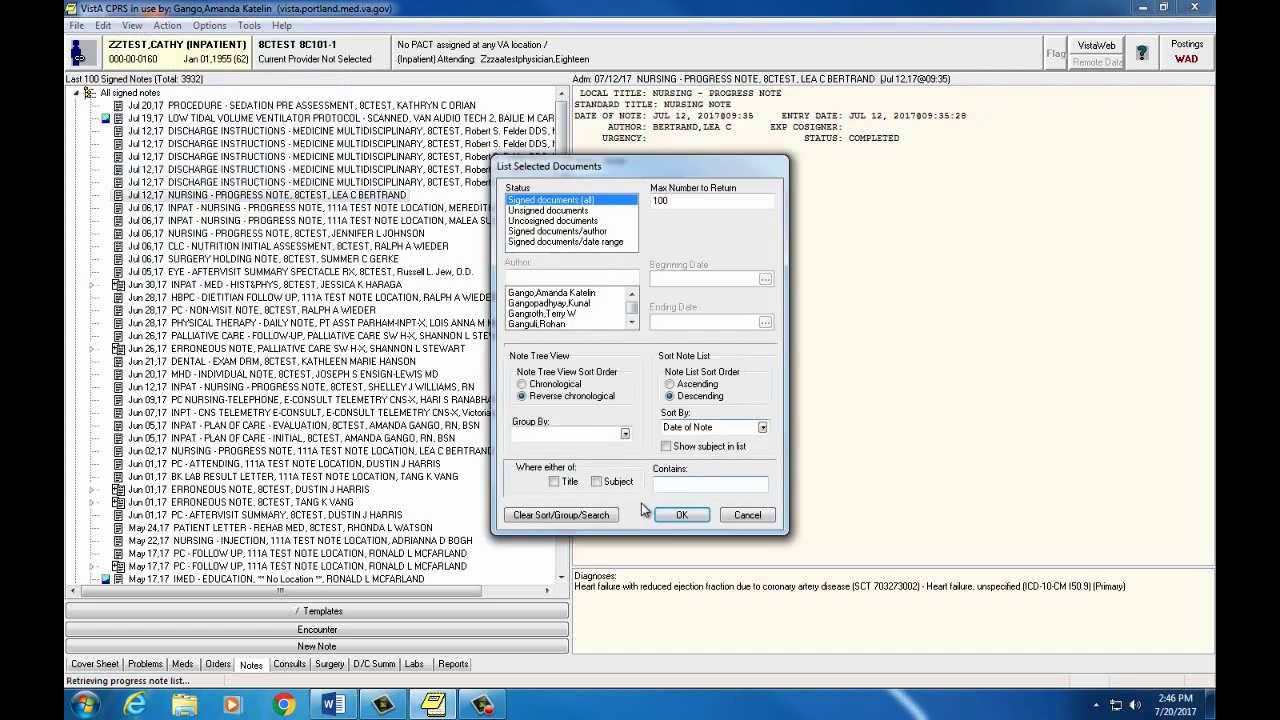